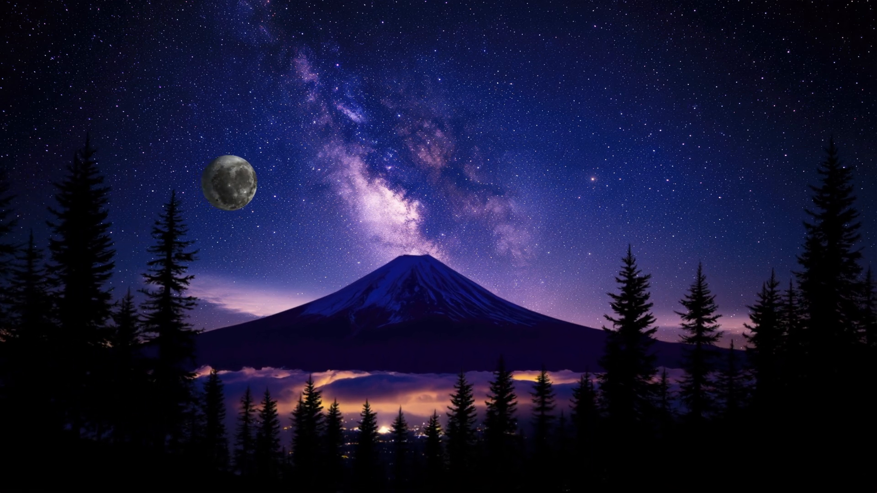
- Exit the slideshow and compare the object layout and transition settings of slides 54 and 55
key("Escape")
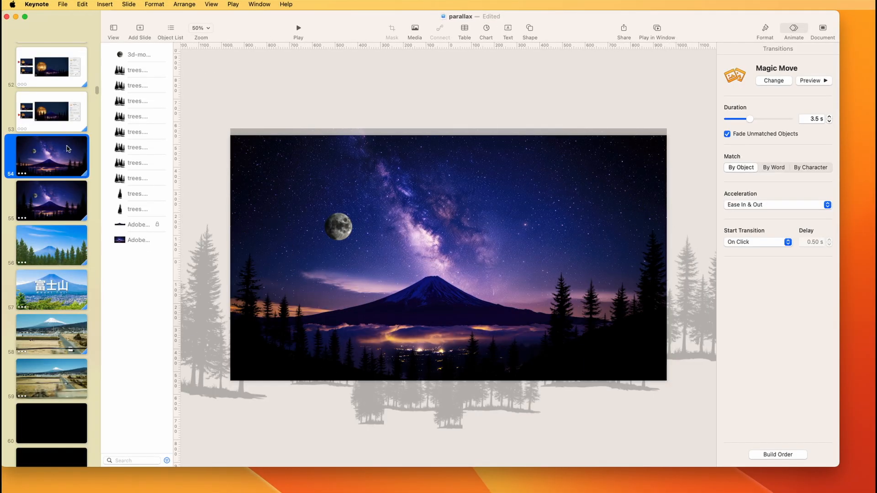
left_click(56, 209)
left_click(52, 167)
left_click(49, 196)
left_click(53, 160)
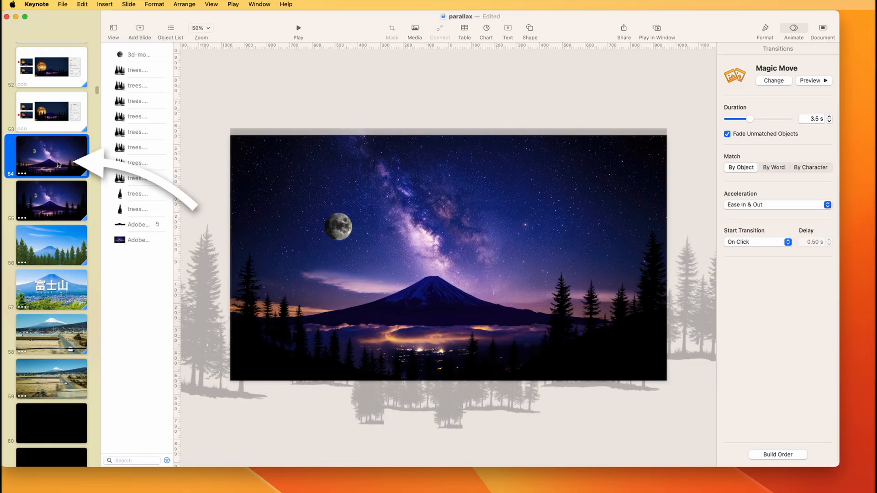
left_click(55, 204)
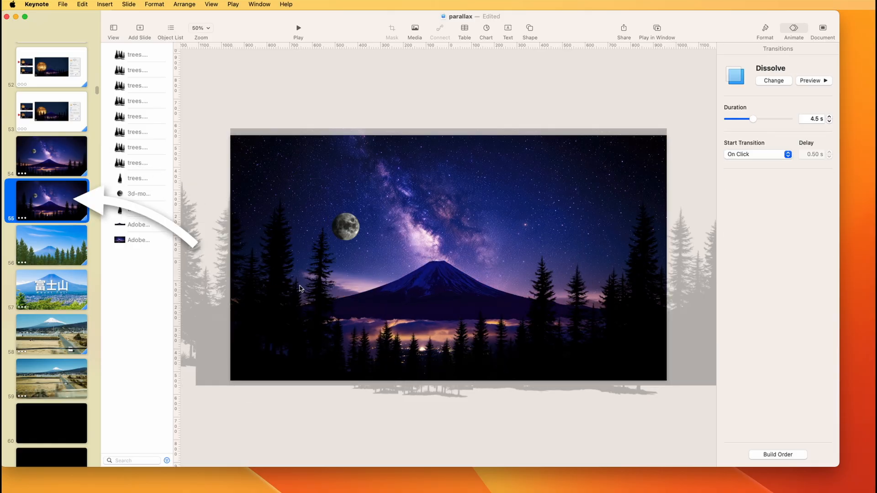
- Move the large tree group on slide 55 up toward the moon and stretch it down to the slide's lower edge
left_click(287, 286)
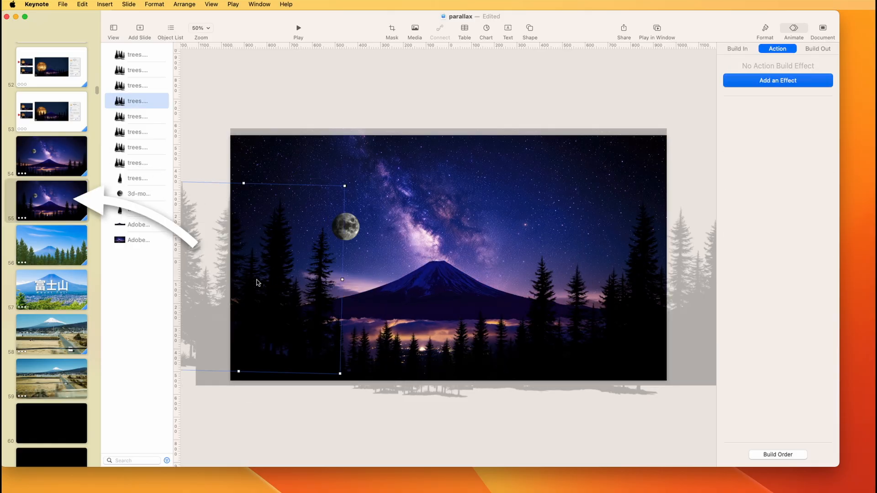
left_click_drag(268, 284, 299, 276)
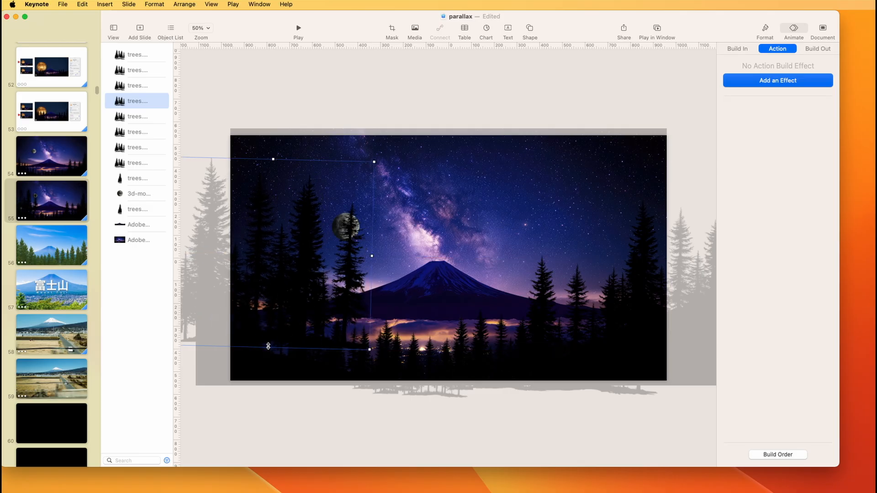
left_click_drag(270, 348, 267, 373)
- Play the slideshow from slide 54 to check the Magic Move transition with the repositioned trees, and exit
left_click(48, 160)
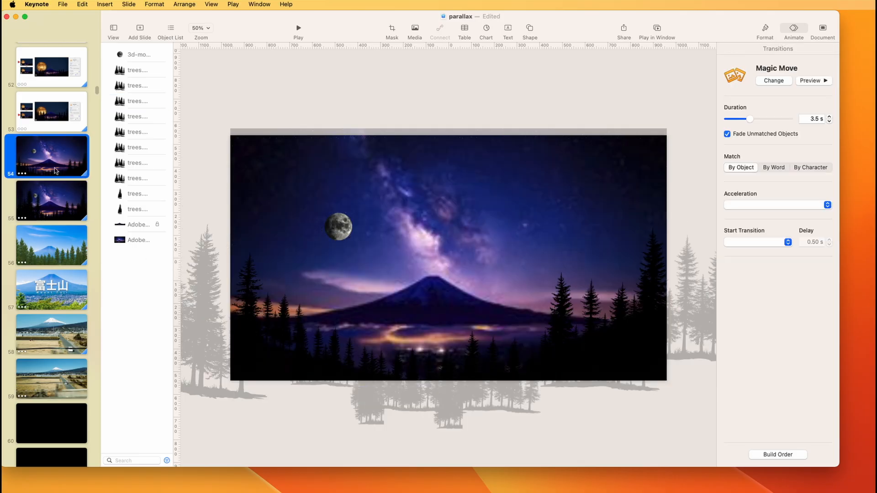
left_click(298, 29)
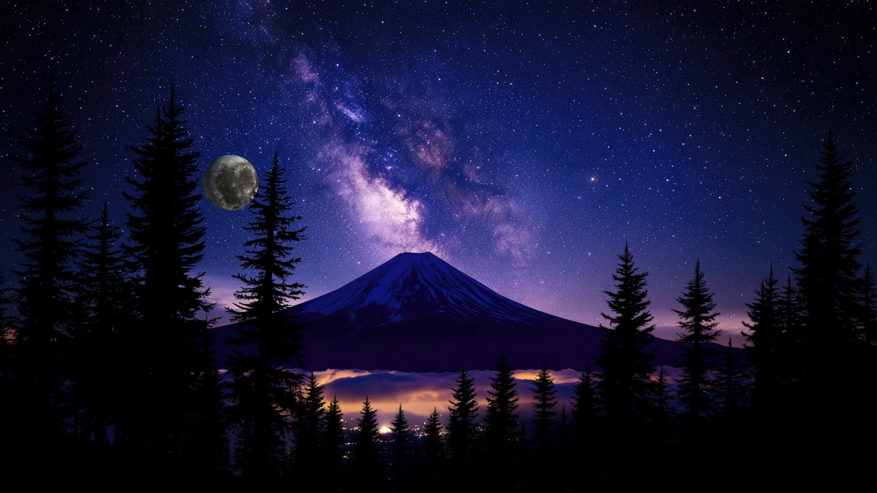
key("Escape")
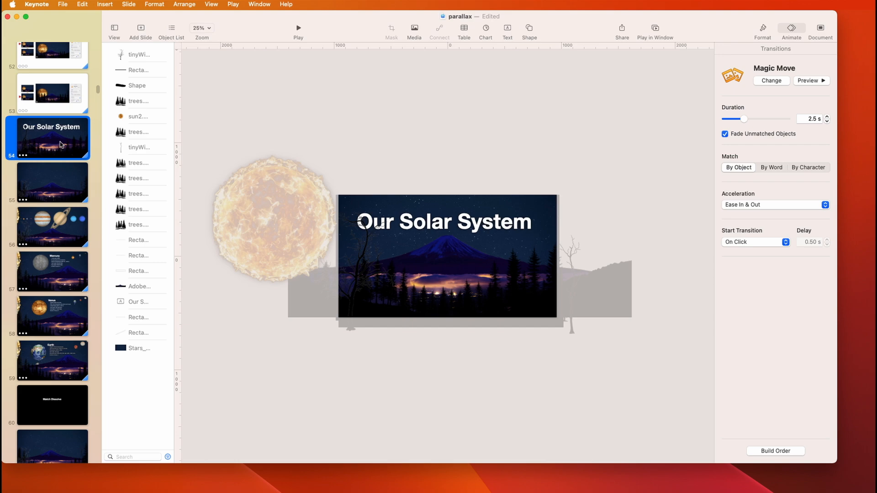
- Compare the "Our Solar System" title slide with slide 55 to examine their object layouts
left_click(57, 201)
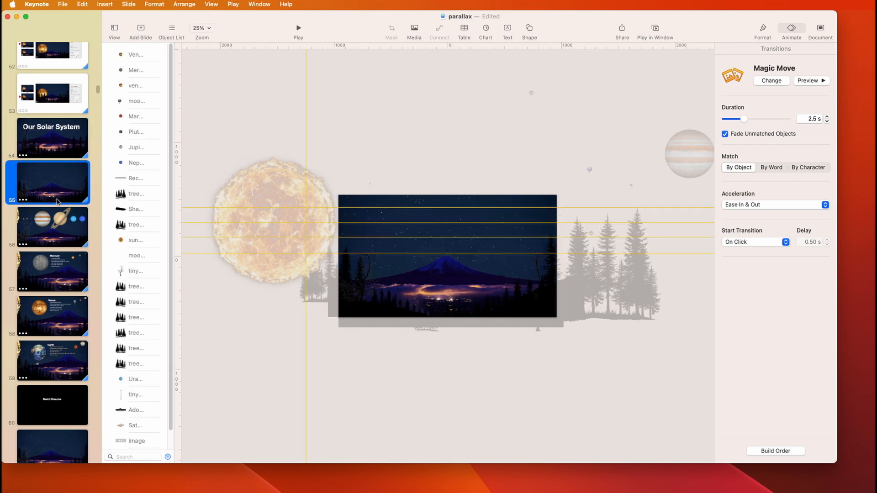
left_click(60, 153)
left_click(59, 203)
left_click(58, 145)
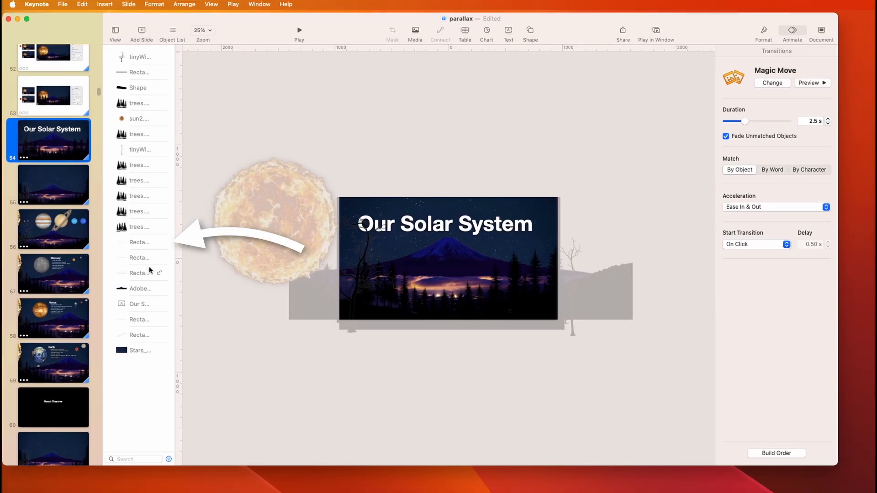
- Examine the Lens Flare build-out settings of the three rectangles on the title slide and look at the basic shapes
left_click(137, 257)
left_click(139, 242)
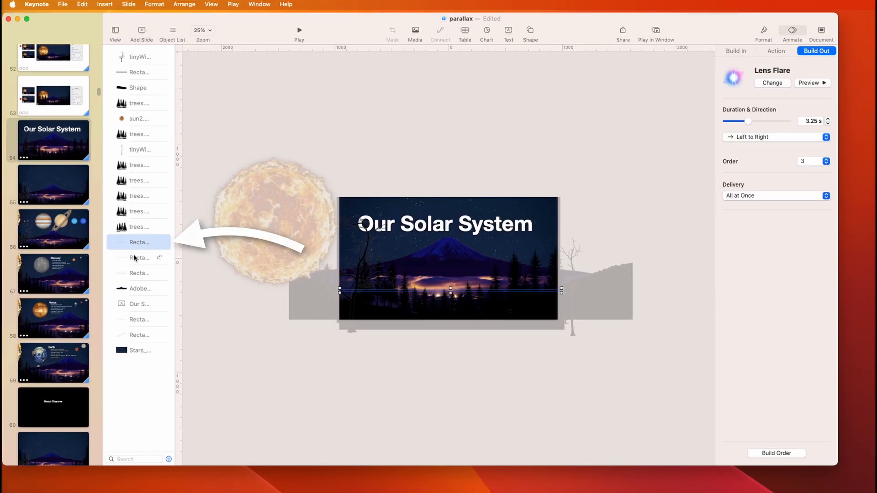
left_click(135, 259)
left_click(531, 31)
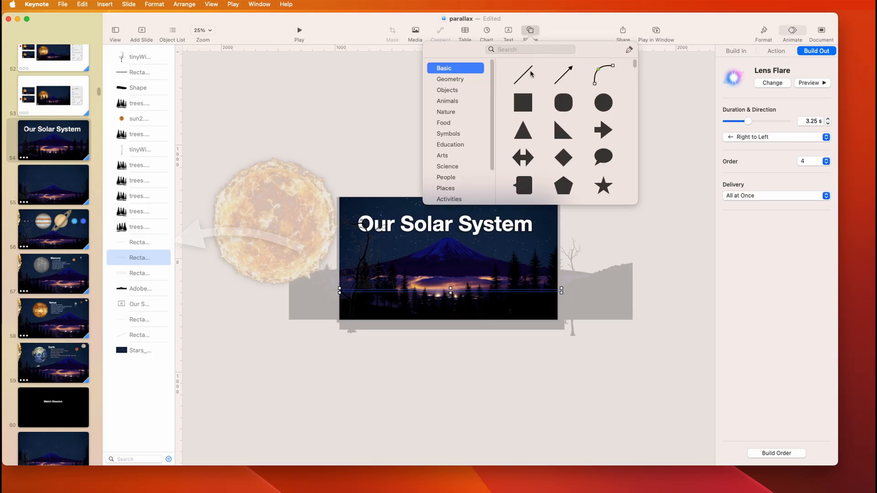
left_click(622, 255)
left_click(396, 288)
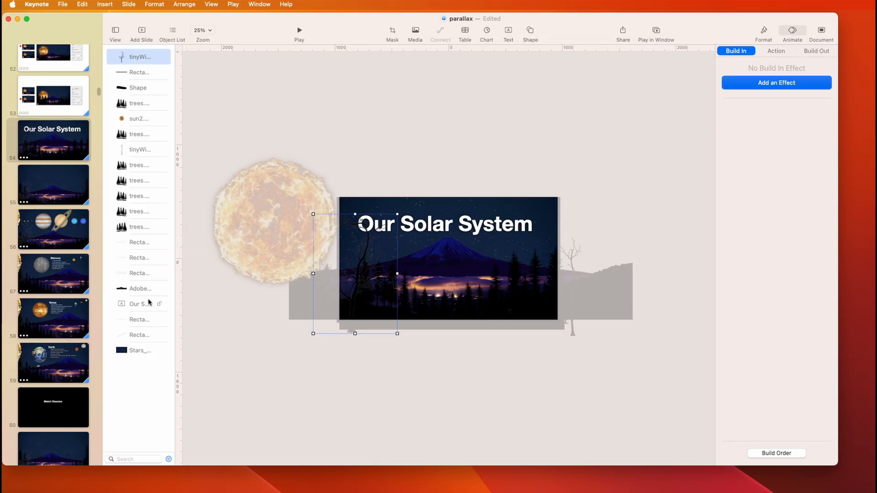
left_click(137, 274)
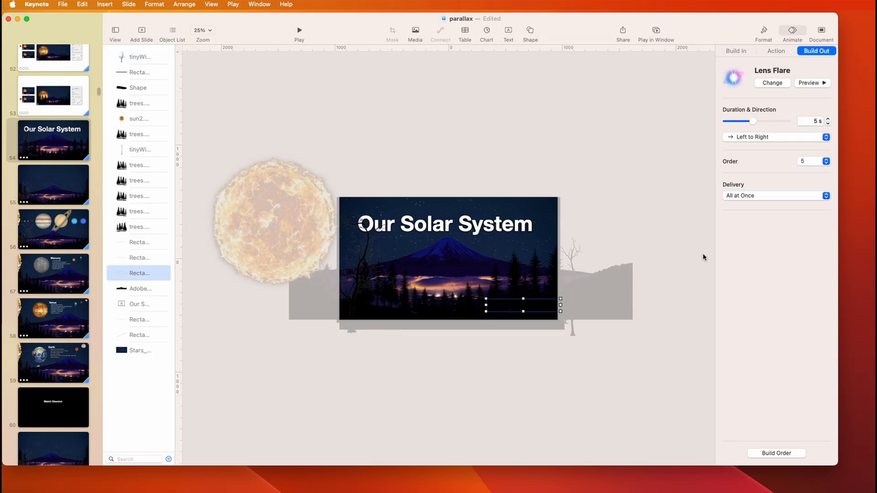
- Set the selected Lens Flare rectangle's opacity to 0% and preview its build-out
left_click(764, 31)
left_click(732, 306)
left_click_drag(731, 307, 712, 312)
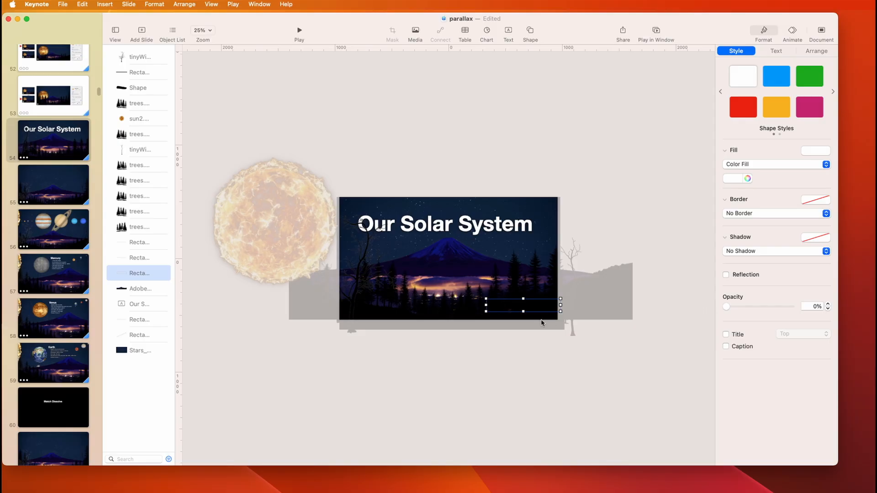
left_click(791, 35)
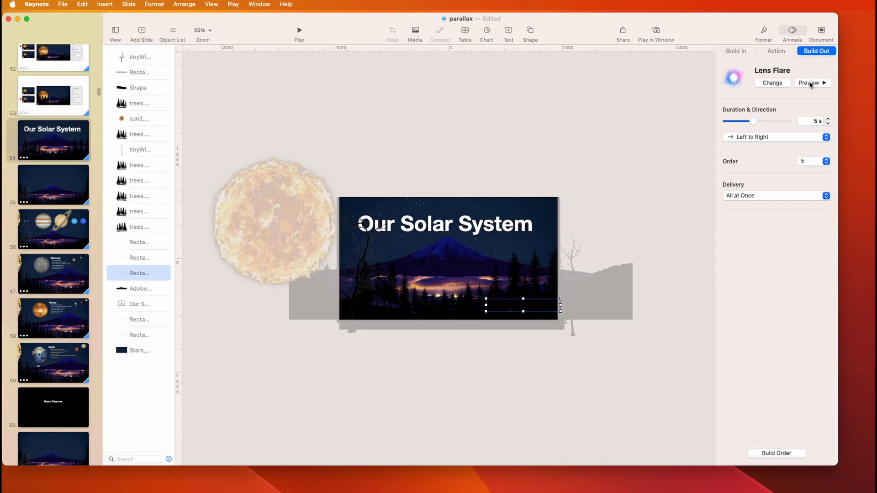
left_click(807, 85)
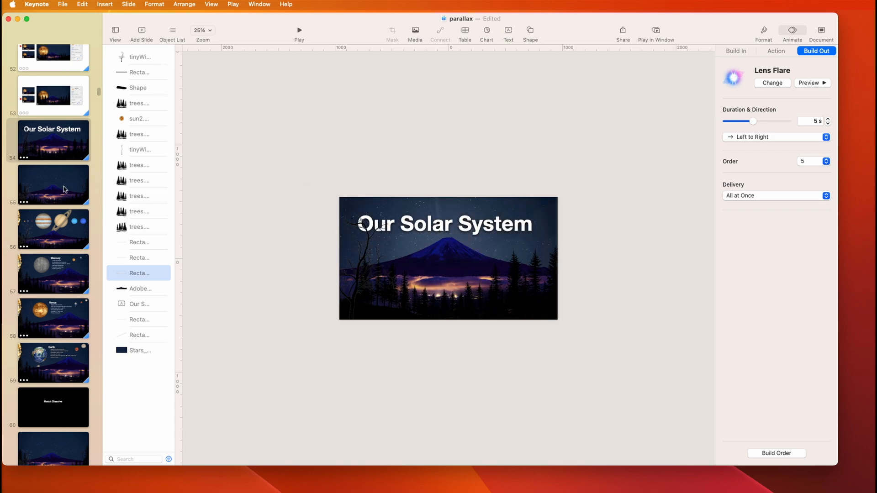
- Compare the planet positions and off-slide objects on slides 56 and 57, starting from the title slide
left_click(60, 149)
left_click(57, 229)
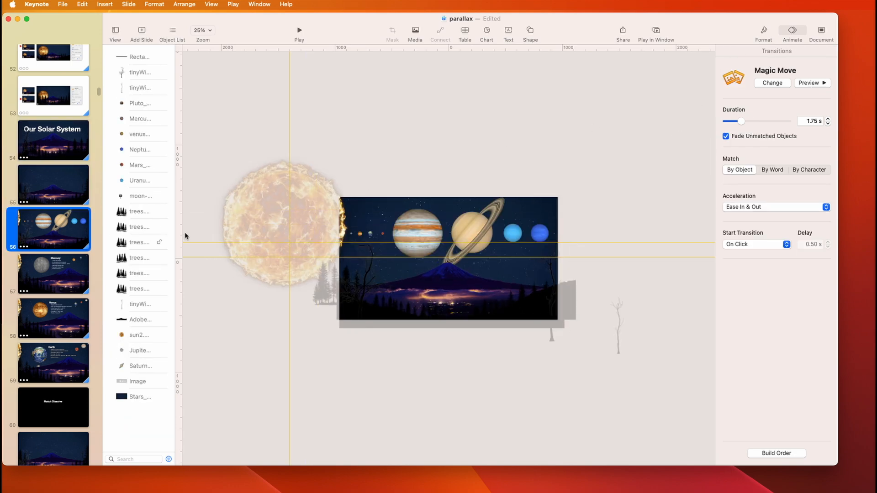
left_click(58, 268)
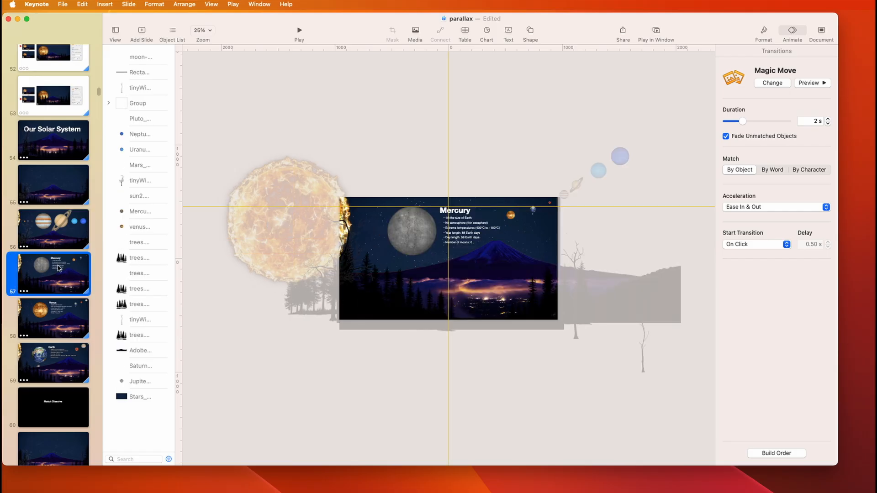
left_click(55, 228)
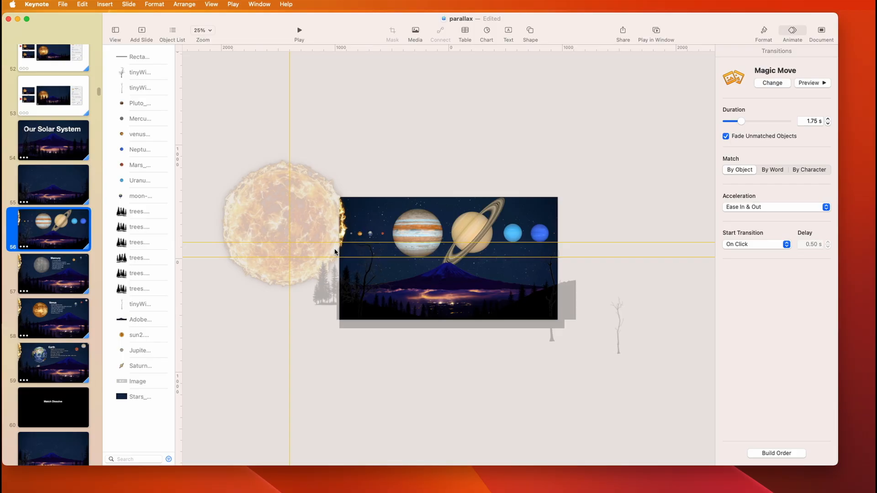
- Try enlarging the small Mercury planet beside the sun on slide 56, and undo the change
left_click(352, 237)
left_click(351, 233)
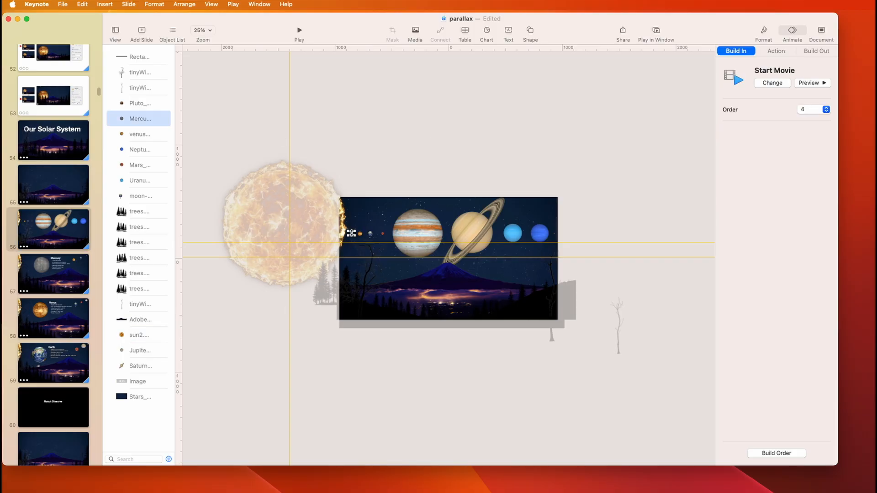
left_click_drag(357, 236, 543, 344)
key("super+z")
- View the Mercury and Venus slides to examine how the planets shift between them
left_click(48, 269)
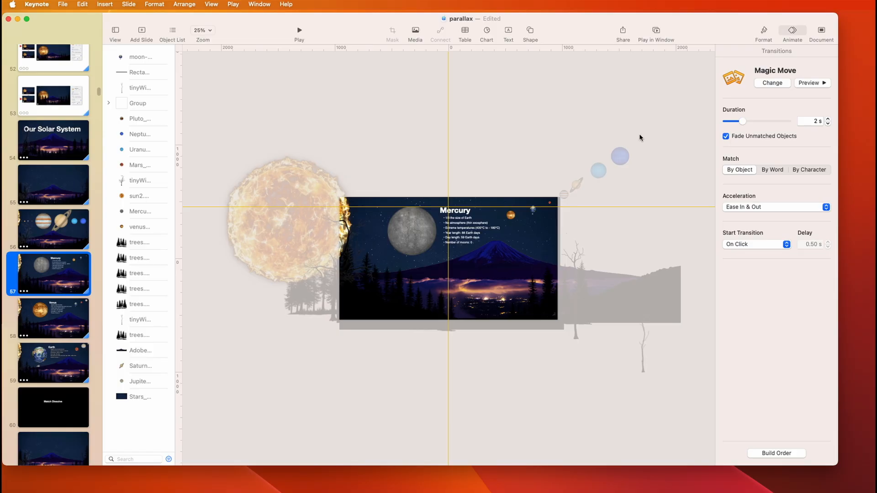
left_click(63, 315)
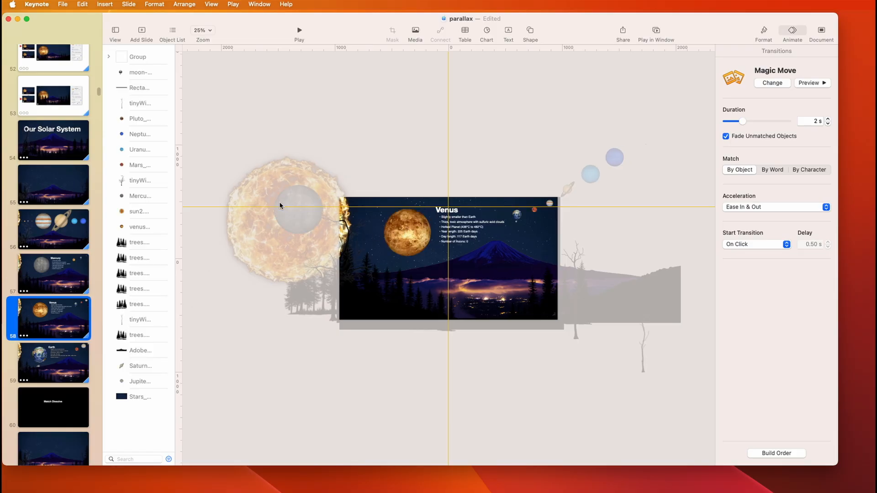